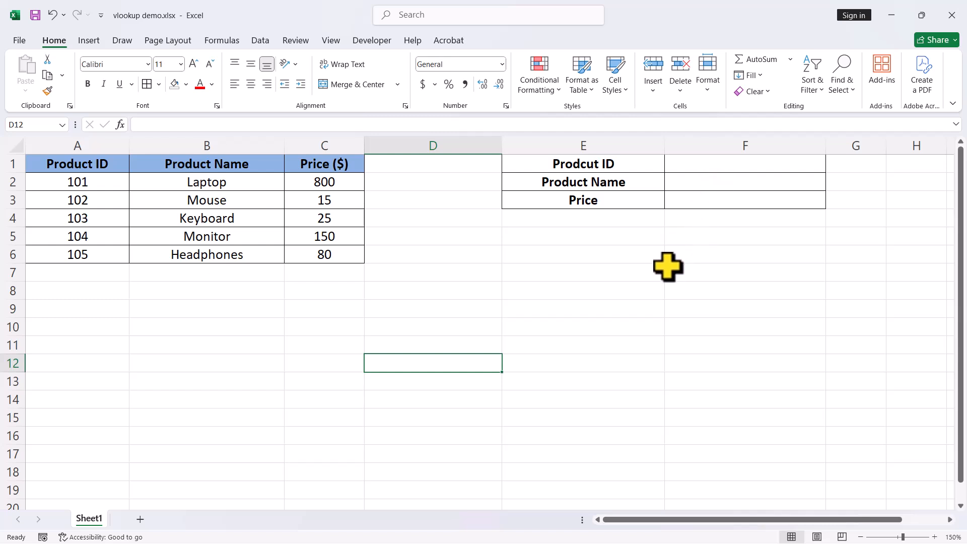
# - Enter =VLOOKUP(F1,A2:C6,2,FALSE) in cell F2 to return the product name for the ID in F1
pyautogui.doubleClick(715, 184)
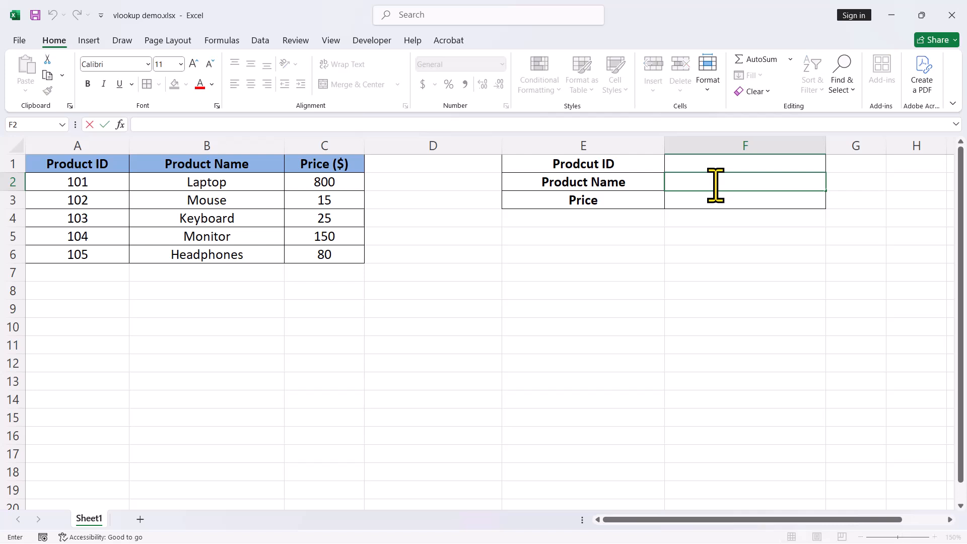
pyautogui.write('=vl')
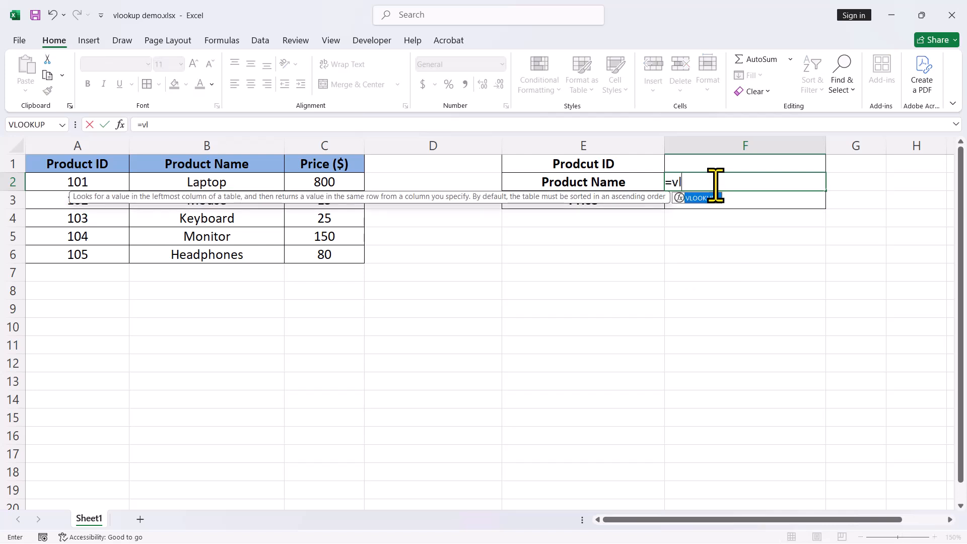
pyautogui.doubleClick(705, 198)
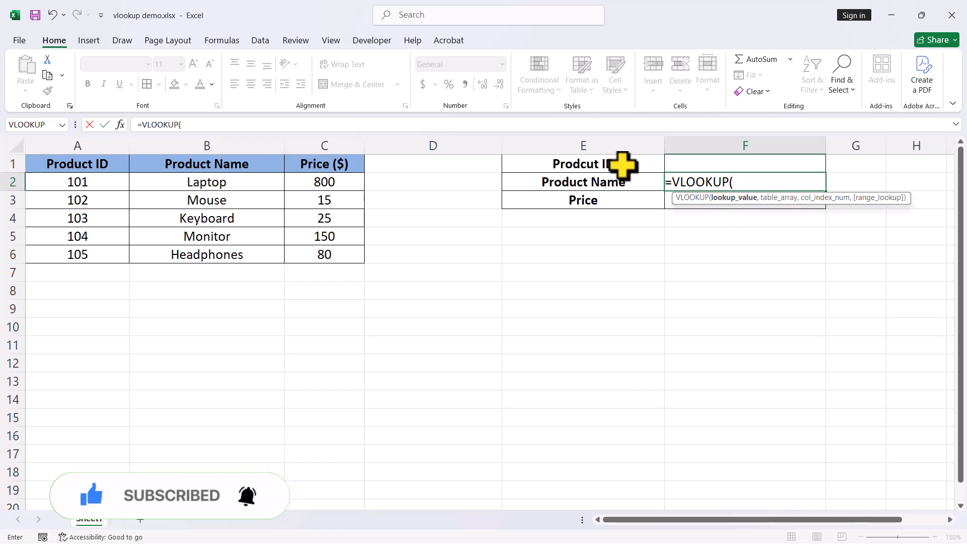
pyautogui.click(695, 164)
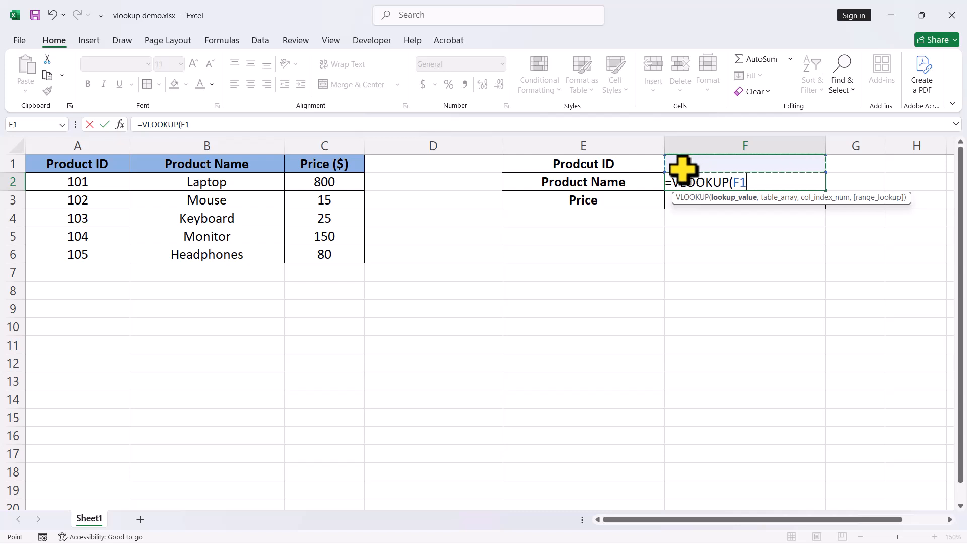
pyautogui.write(',')
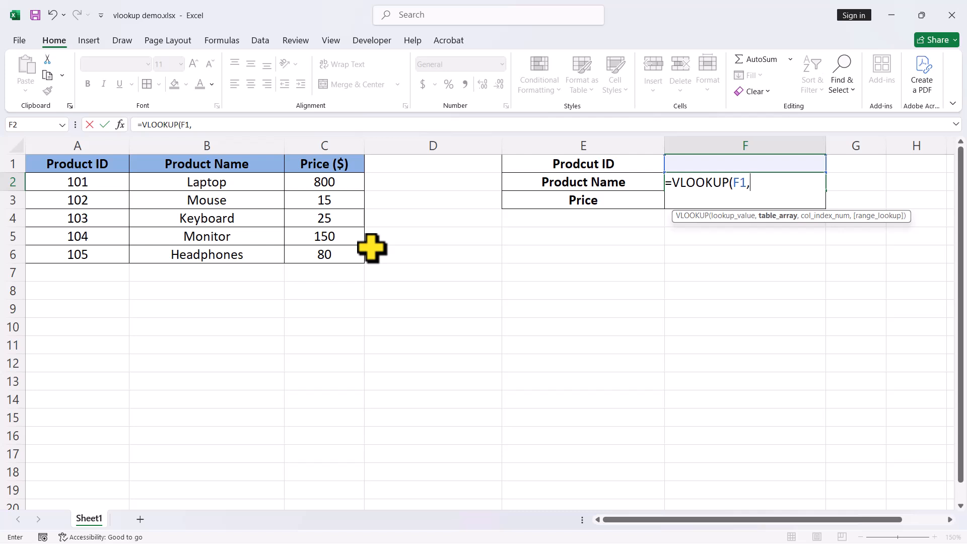
pyautogui.moveTo(64, 187); pyautogui.dragTo(333, 251)
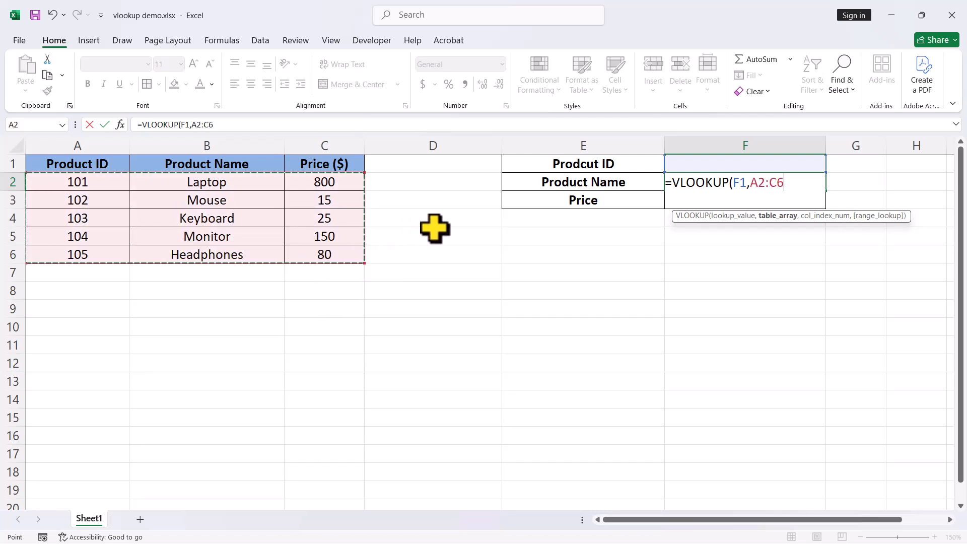
pyautogui.write(',')
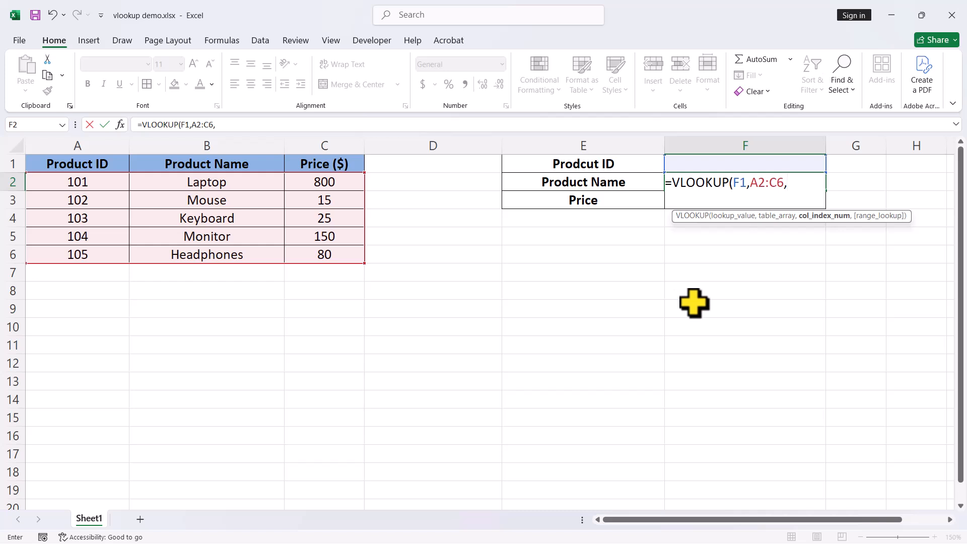
pyautogui.write('2')
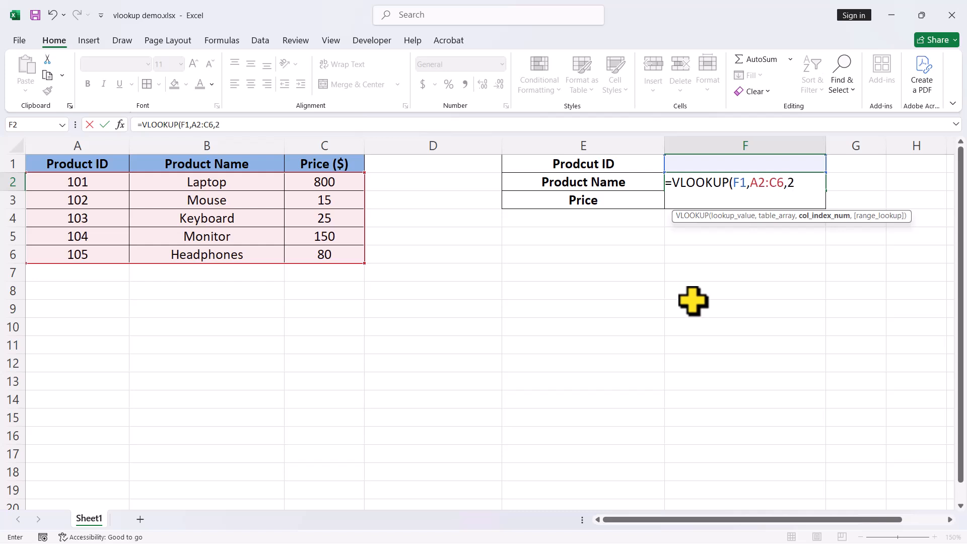
pyautogui.write(',')
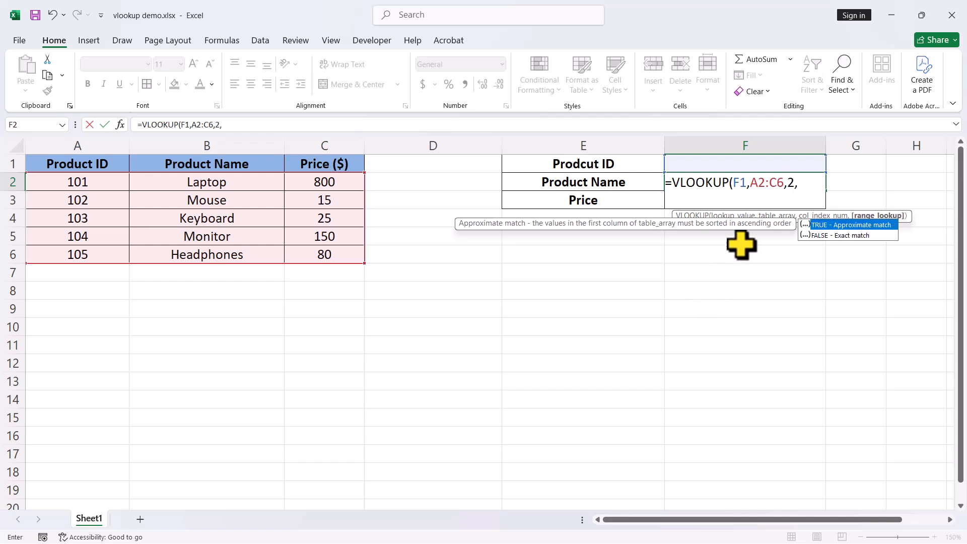
pyautogui.doubleClick(836, 235)
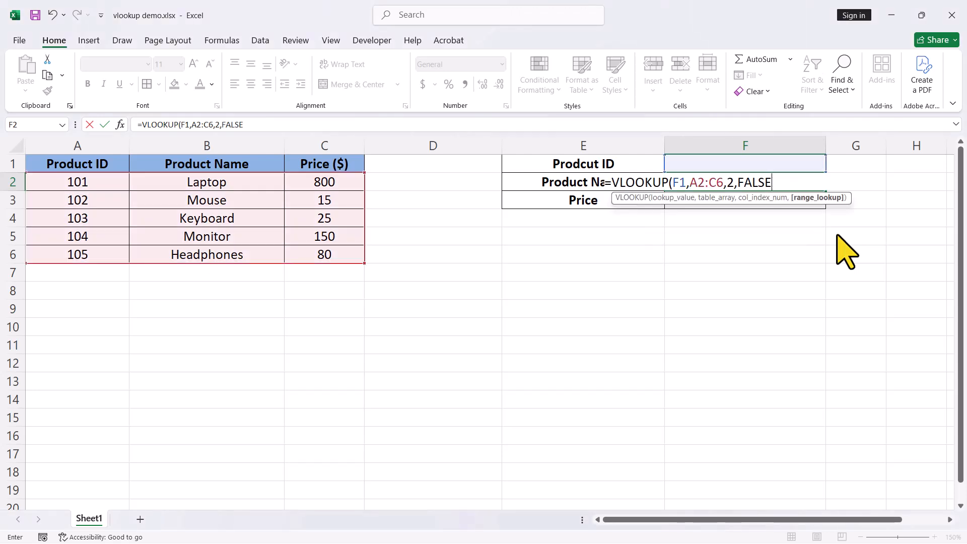
pyautogui.write(')')
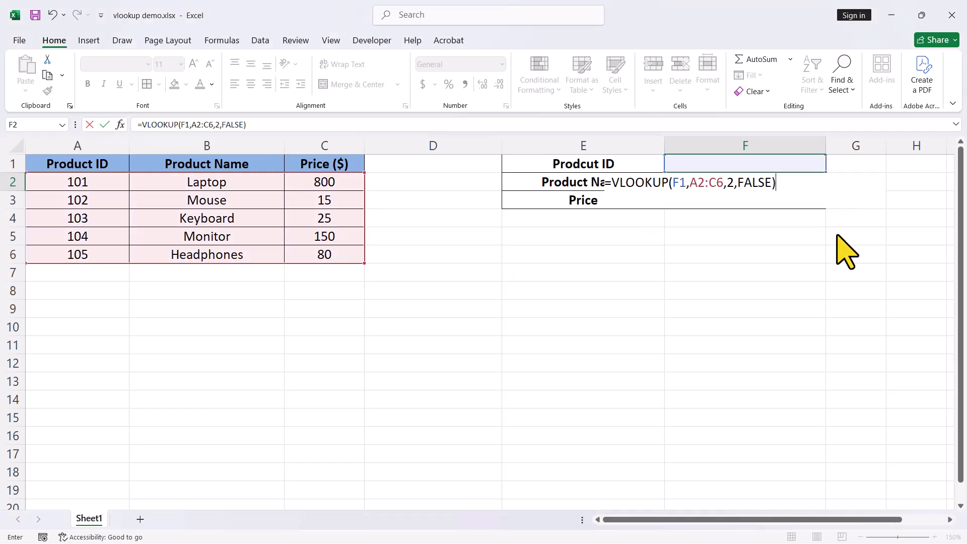
pyautogui.press('Return')
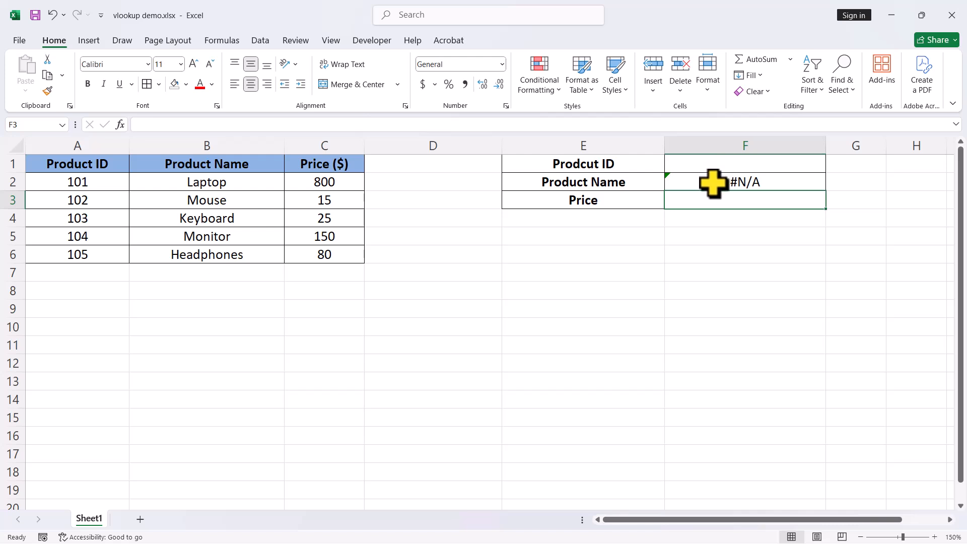
# - Enter 103 as the product ID to look up in cell F1
pyautogui.doubleClick(699, 161)
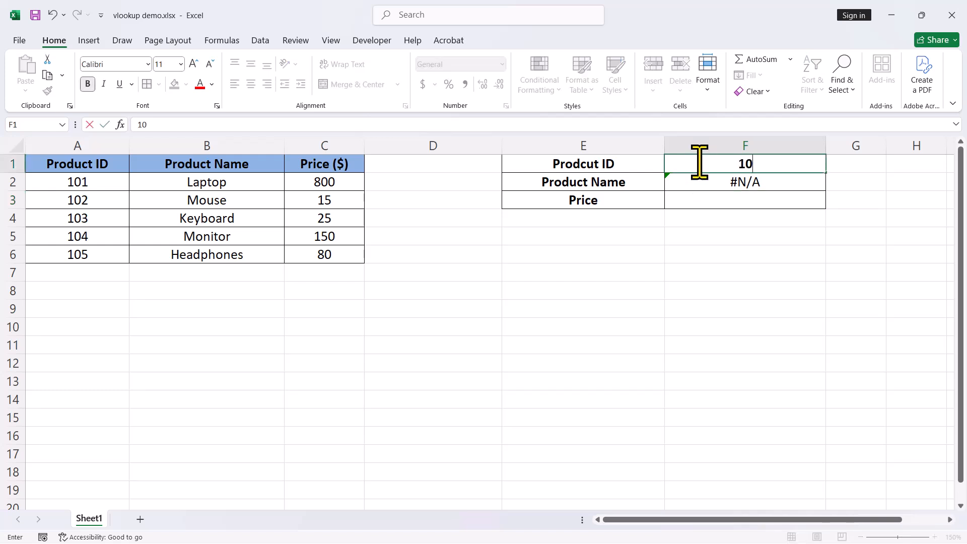
pyautogui.press('Return')
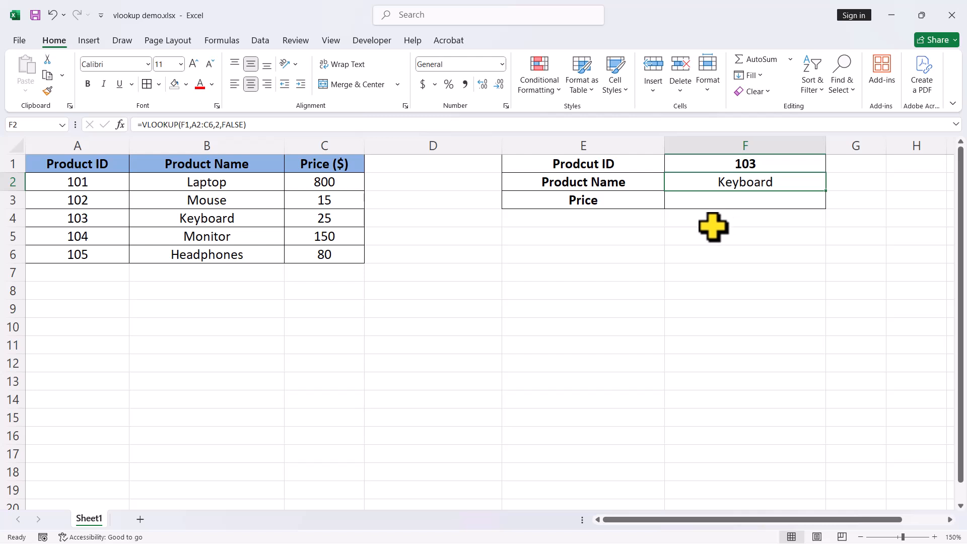
# - Enter =VLOOKUP(F1,A2:C6,3,FALSE) in cell F3 to return the price for the ID in F1
pyautogui.click(696, 202)
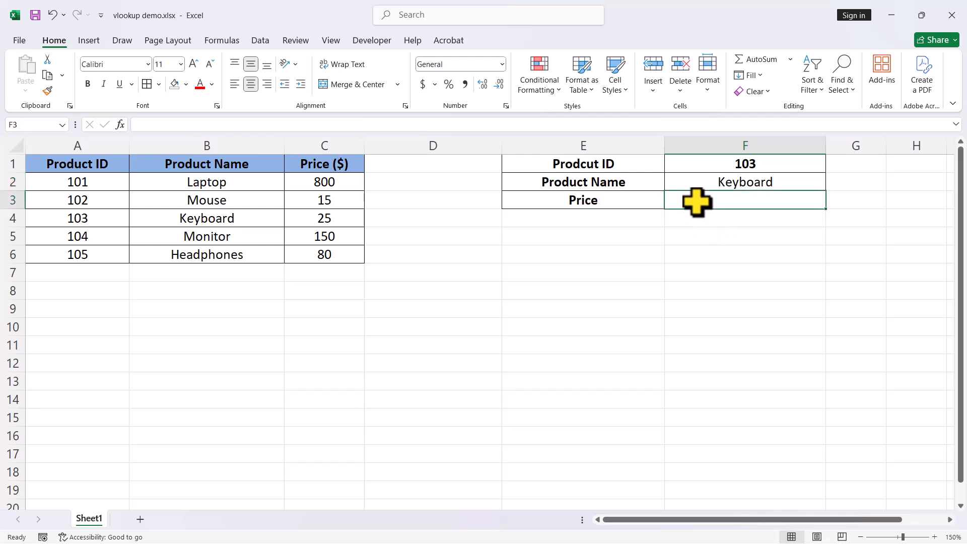
pyautogui.write('=v')
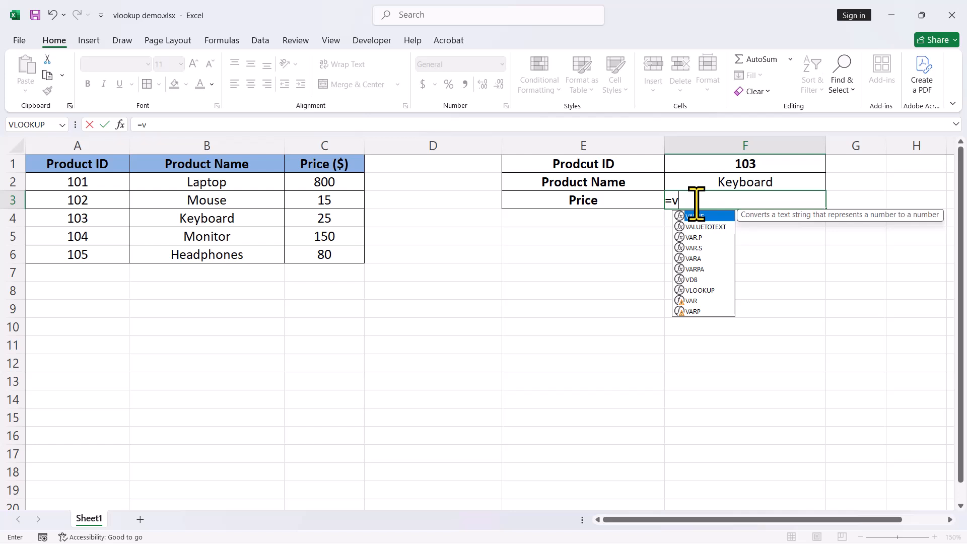
pyautogui.write('l')
pyautogui.doubleClick(704, 216)
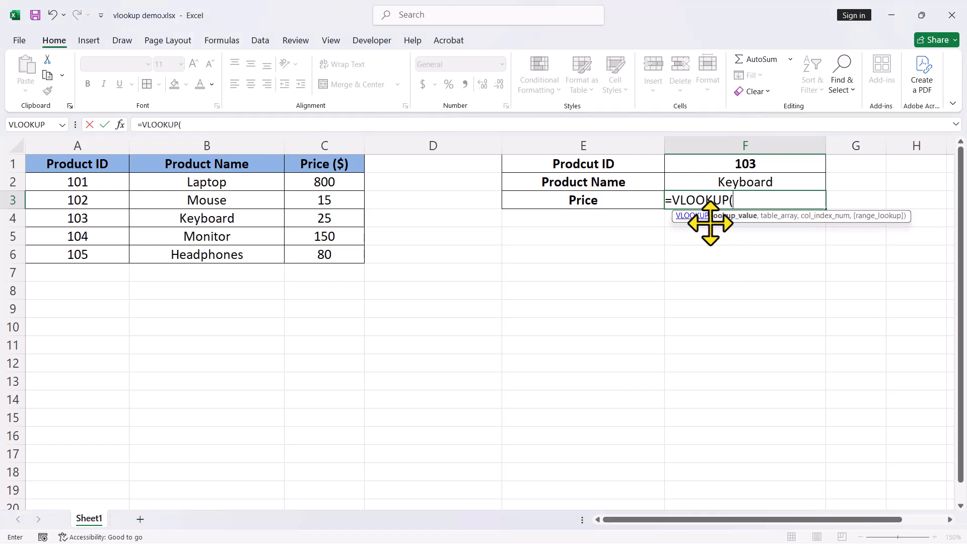
pyautogui.click(745, 163)
pyautogui.write(',')
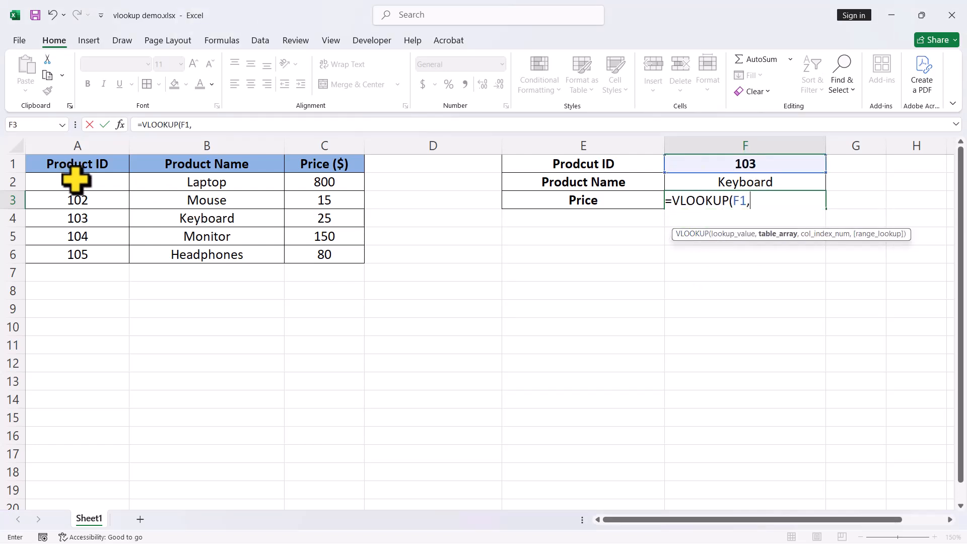
pyautogui.moveTo(75, 179); pyautogui.dragTo(319, 249)
pyautogui.write(',')
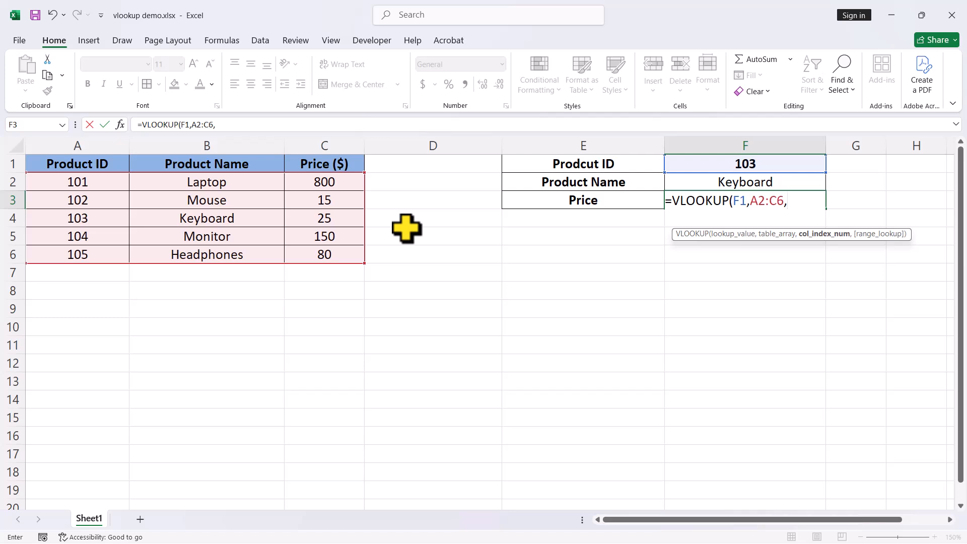
pyautogui.write('3,')
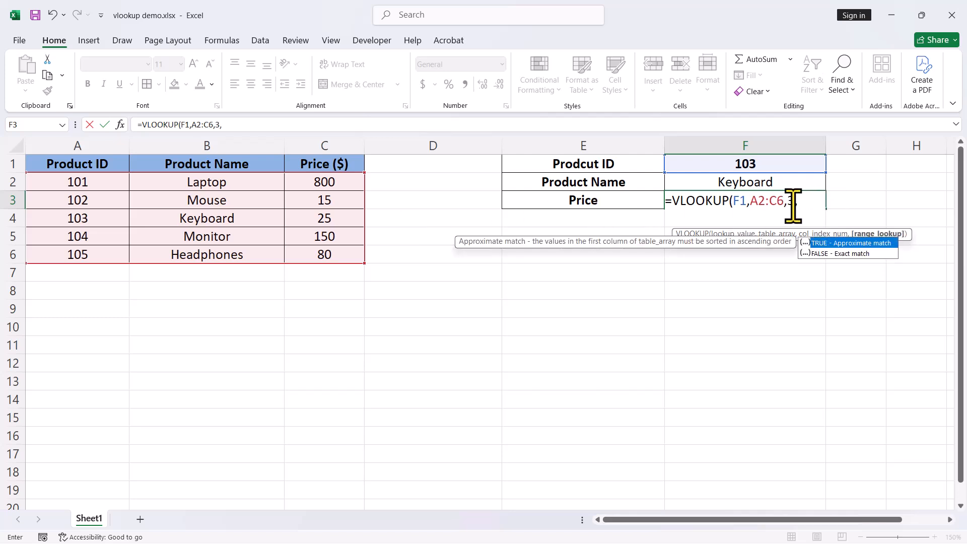
pyautogui.click(845, 254)
pyautogui.doubleClick(844, 253)
pyautogui.write(')')
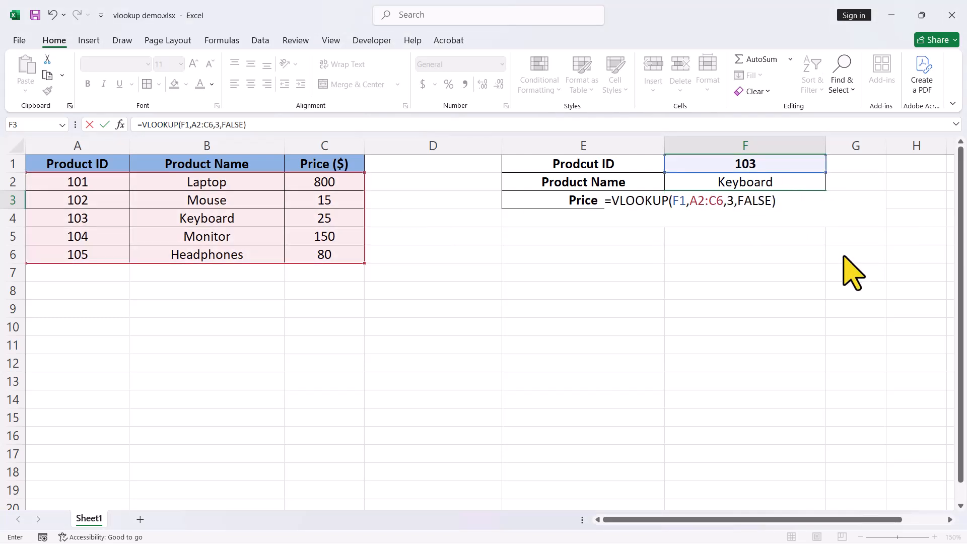
pyautogui.press('Return')
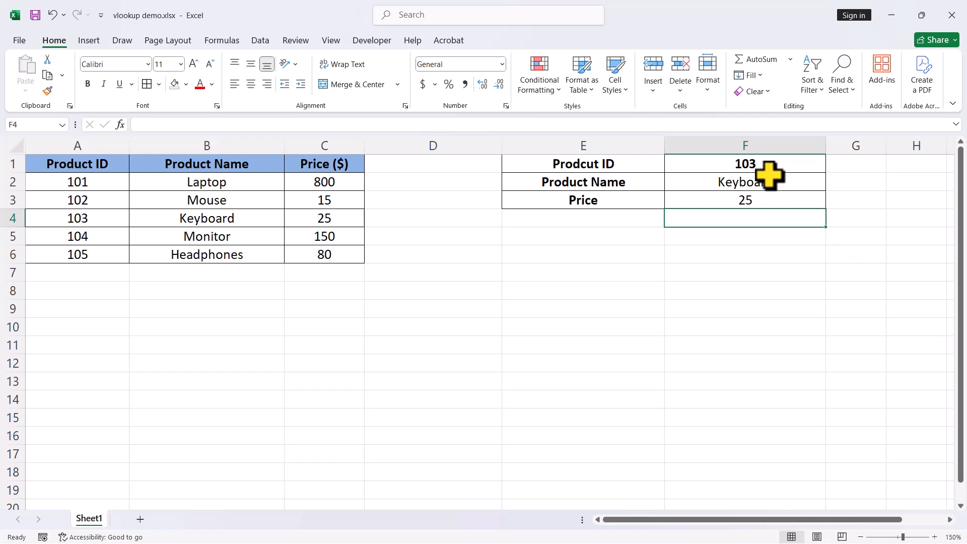
# - Change the product ID in cell F1 to 104 to test both lookup formulas
pyautogui.doubleClick(746, 164)
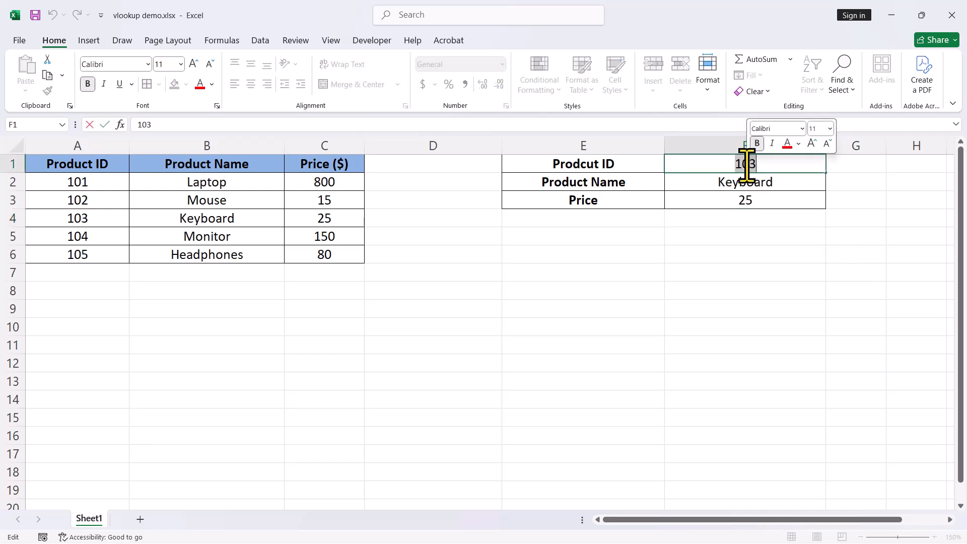
pyautogui.write('104')
pyautogui.press('Return')
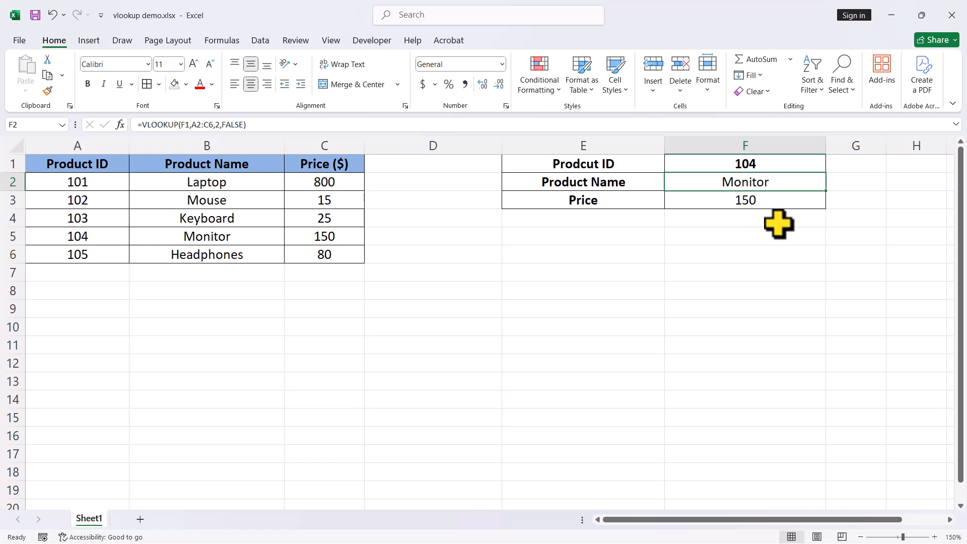
# - Replace the product ID in cell F1 with 101 to test the lookups on another product
pyautogui.doubleClick(755, 162)
pyautogui.doubleClick(754, 162)
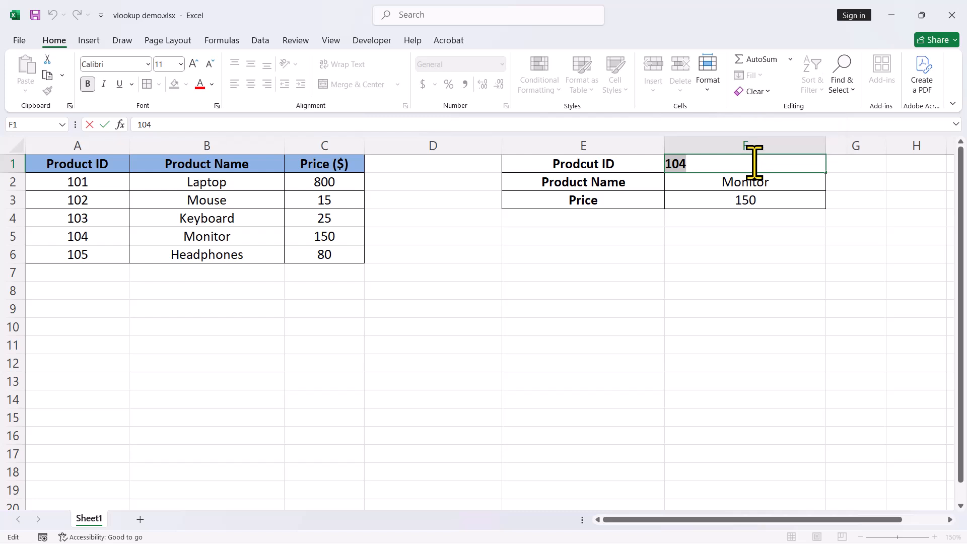
pyautogui.write('101')
pyautogui.press('Return')
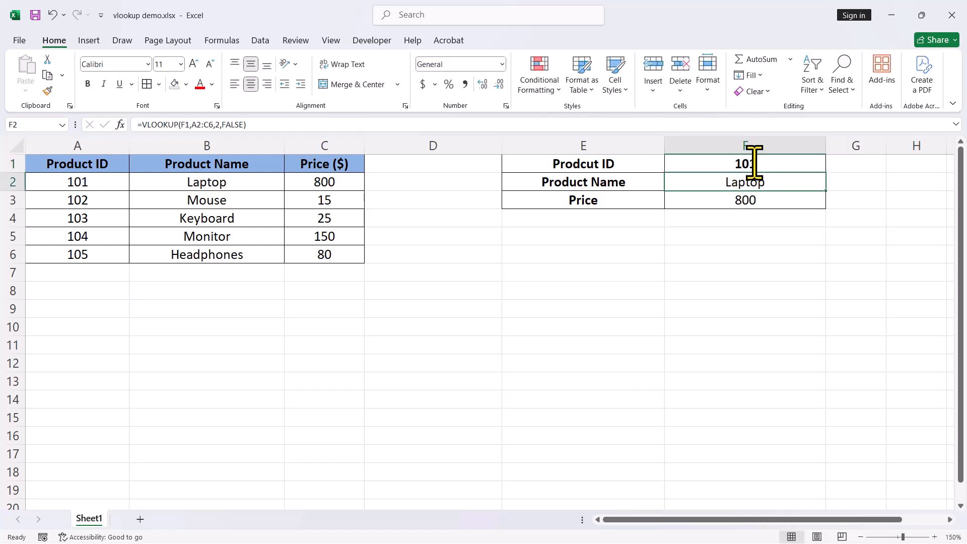
# - Set the product ID in cell F1 to 102 to look up that product's name and price
pyautogui.doubleClick(751, 163)
pyautogui.doubleClick(752, 165)
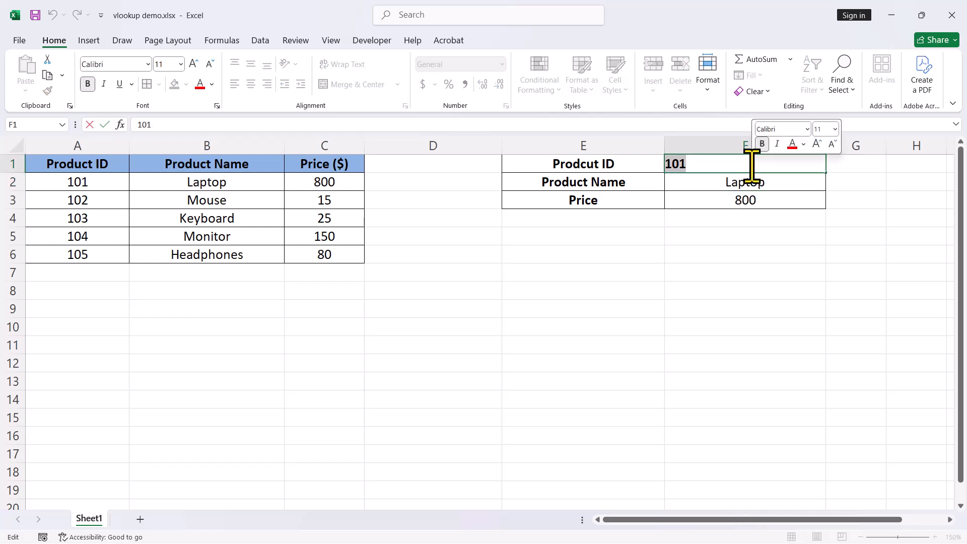
pyautogui.write('1')
pyautogui.press('Return')
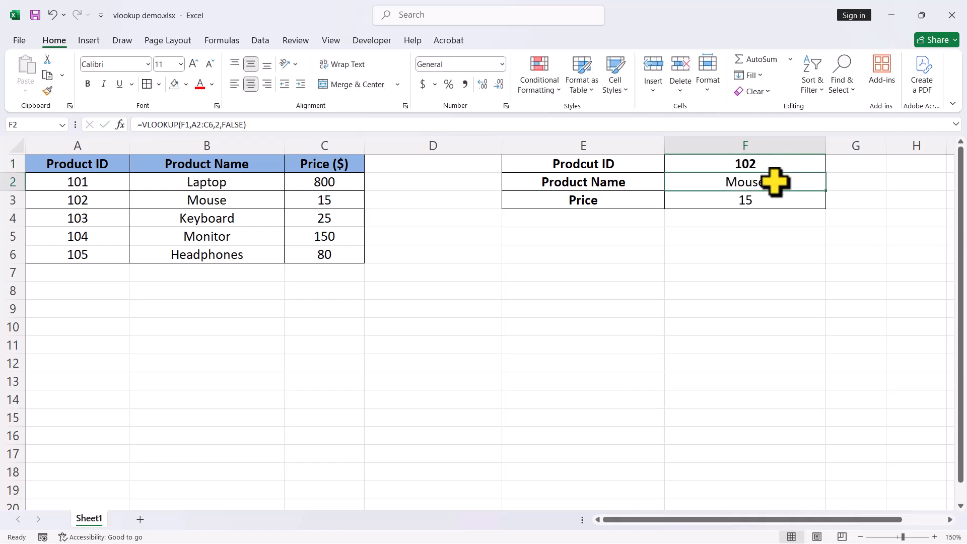
pyautogui.click(759, 161)
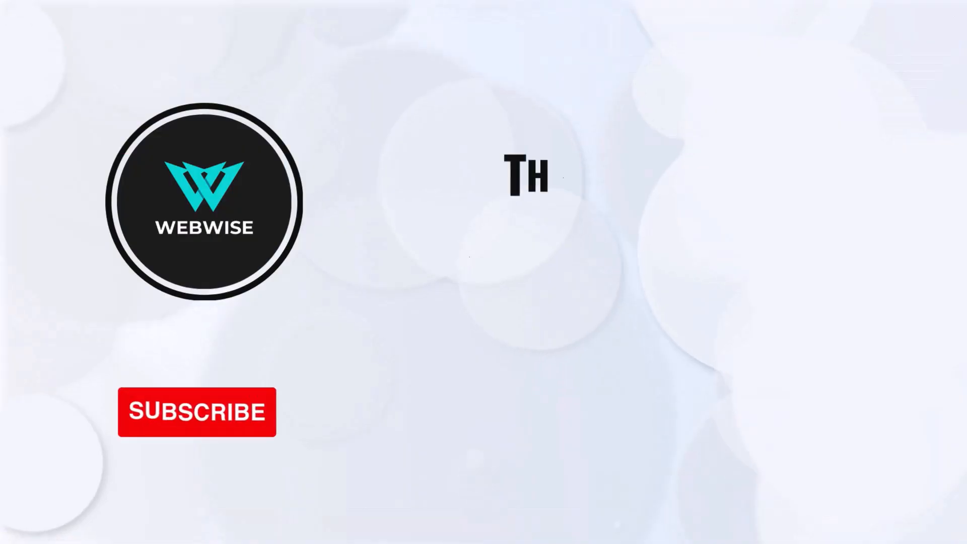